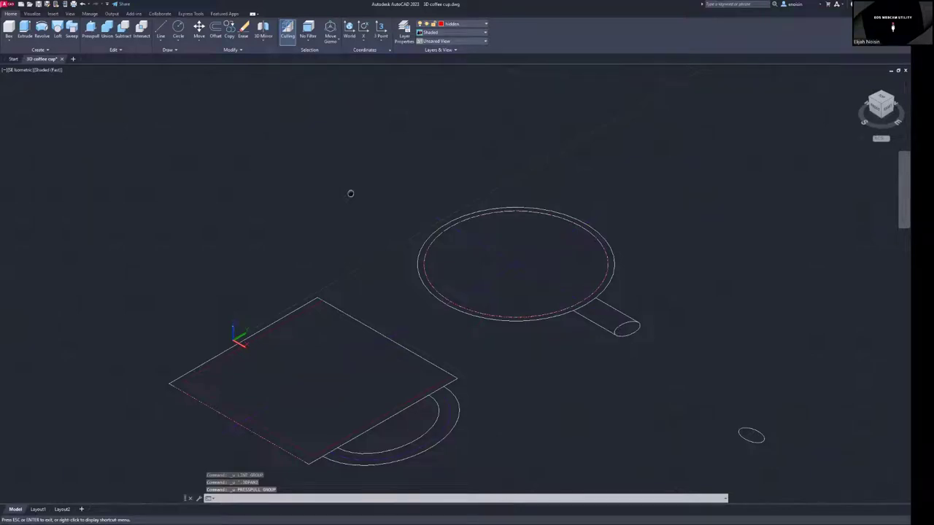
Undo the previous line and Presspull operations on the coffee cup drawing.
{"action": "key", "text": "ctrl+z"}
{"action": "key", "text": "ctrl+z"}
{"action": "key", "text": "ctrl+z"}
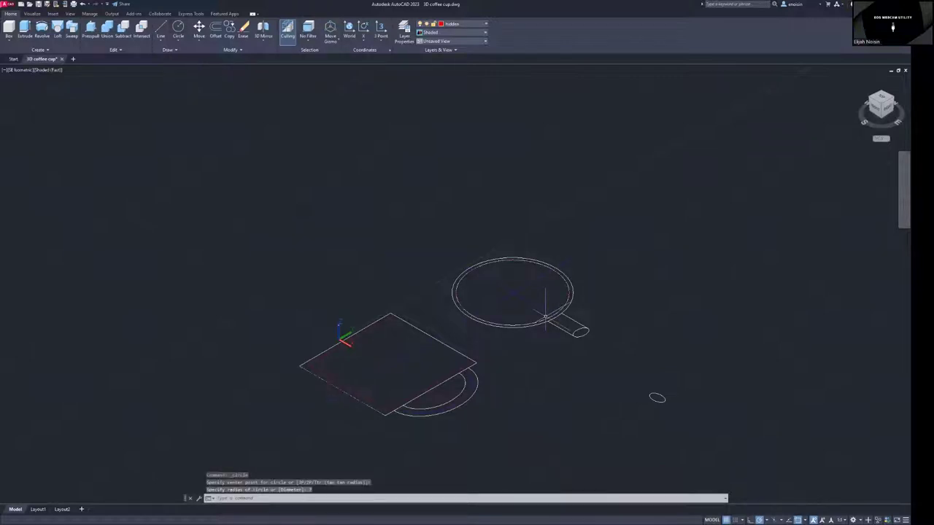
Extrude the inner circle of the cup's plan view into a thin solid disc for the cup's base.
{"action": "scroll", "coordinate": [545, 316], "scroll_direction": "up", "scroll_amount": 8}
{"action": "scroll", "coordinate": [557, 308], "scroll_direction": "down", "scroll_amount": 4}
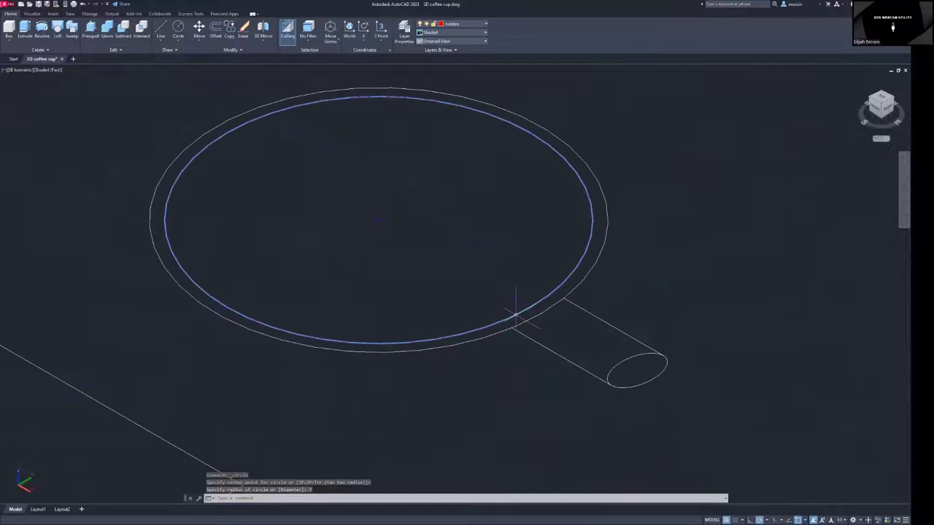
{"action": "scroll", "coordinate": [517, 306], "scroll_direction": "up", "scroll_amount": 5}
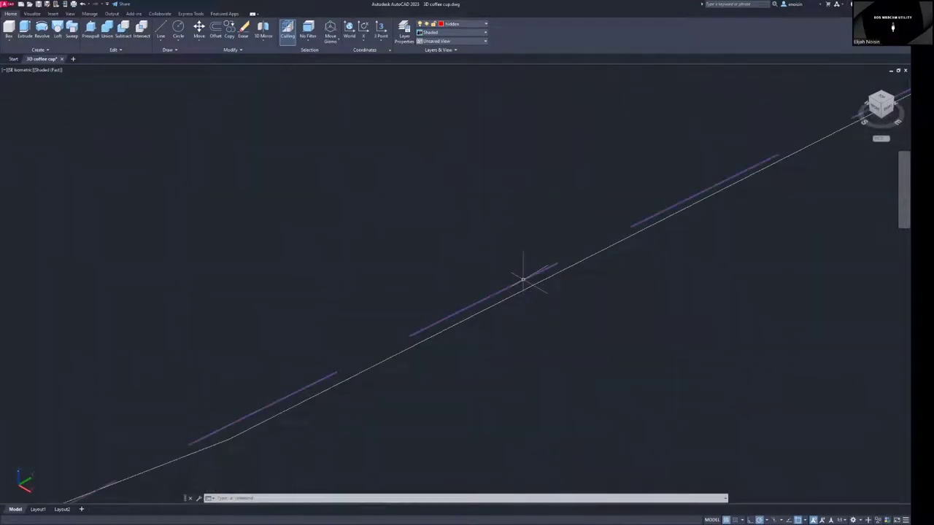
{"action": "scroll", "coordinate": [522, 279], "scroll_direction": "down", "scroll_amount": 5}
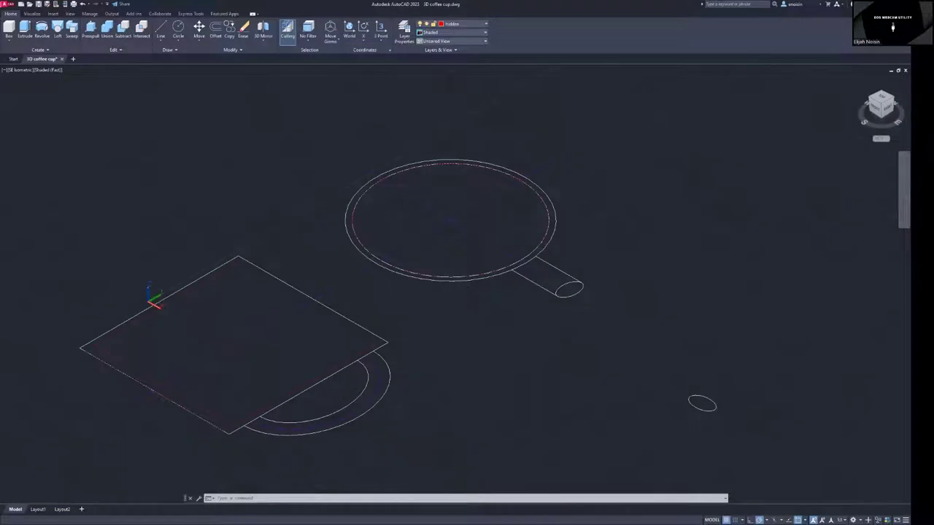
{"action": "middle_click_drag", "start_coordinate": [379, 236], "coordinate": [489, 265]}
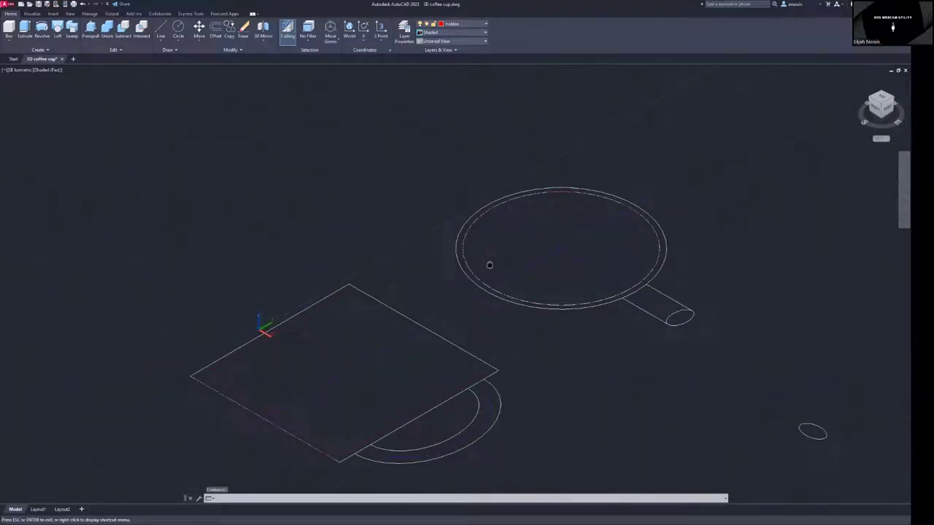
{"action": "key", "text": "Escape"}
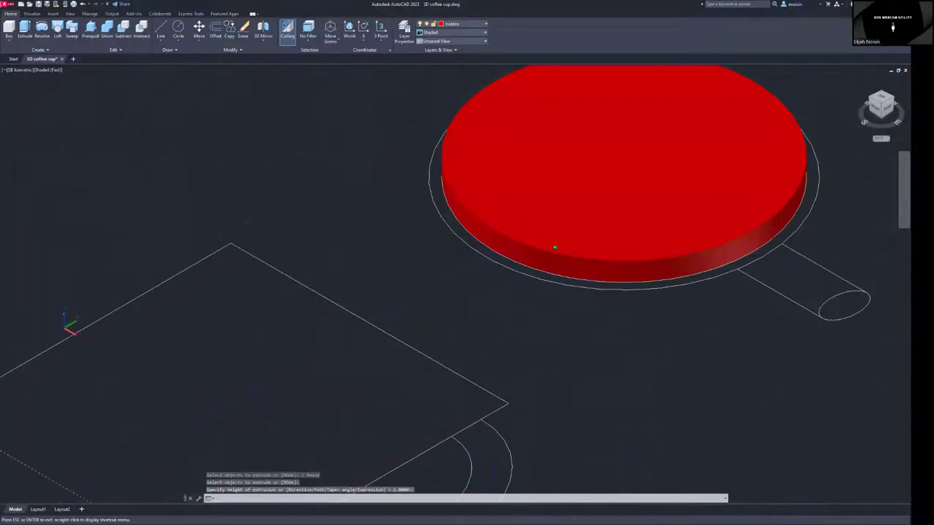
{"action": "middle_click_drag", "start_coordinate": [555, 247], "coordinate": [554, 219], "text": "shift"}
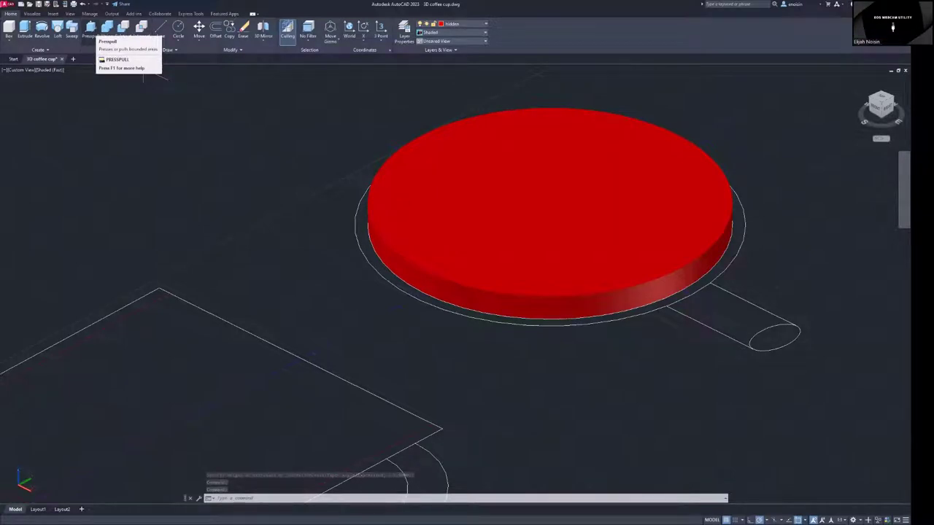
{"action": "left_click", "coordinate": [91, 29]}
{"action": "middle_click_drag", "start_coordinate": [333, 238], "coordinate": [544, 165]}
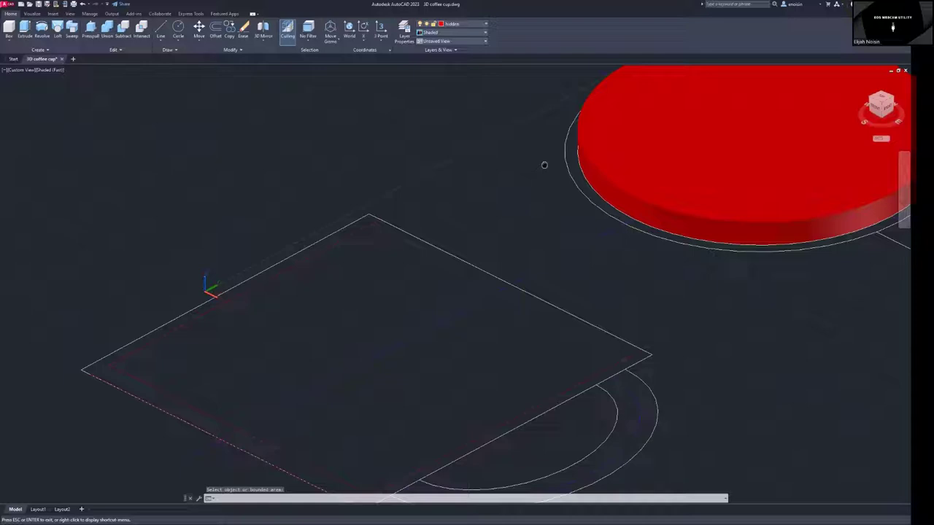
{"action": "key", "text": "Escape"}
{"action": "scroll", "coordinate": [525, 292], "scroll_direction": "down", "scroll_amount": 2}
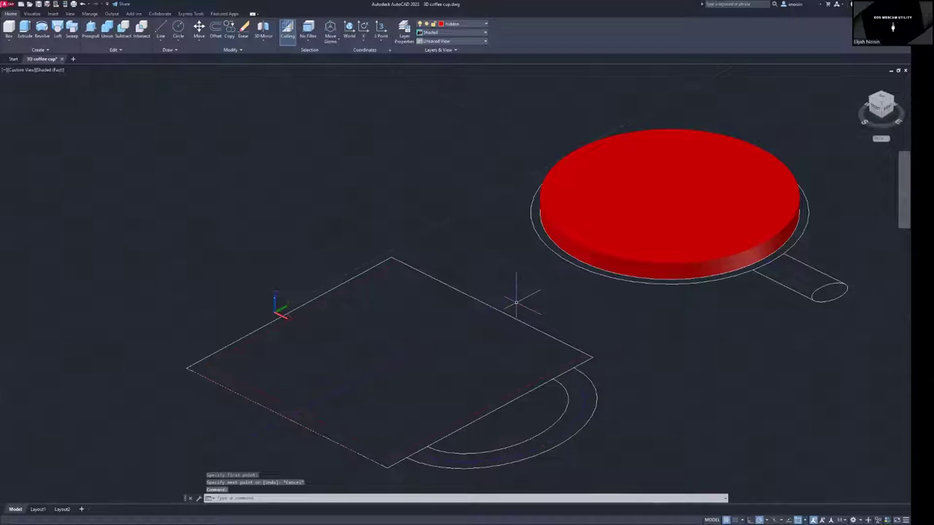
{"action": "scroll", "coordinate": [583, 340], "scroll_direction": "up", "scroll_amount": 3}
{"action": "scroll", "coordinate": [583, 340], "scroll_direction": "down", "scroll_amount": 4}
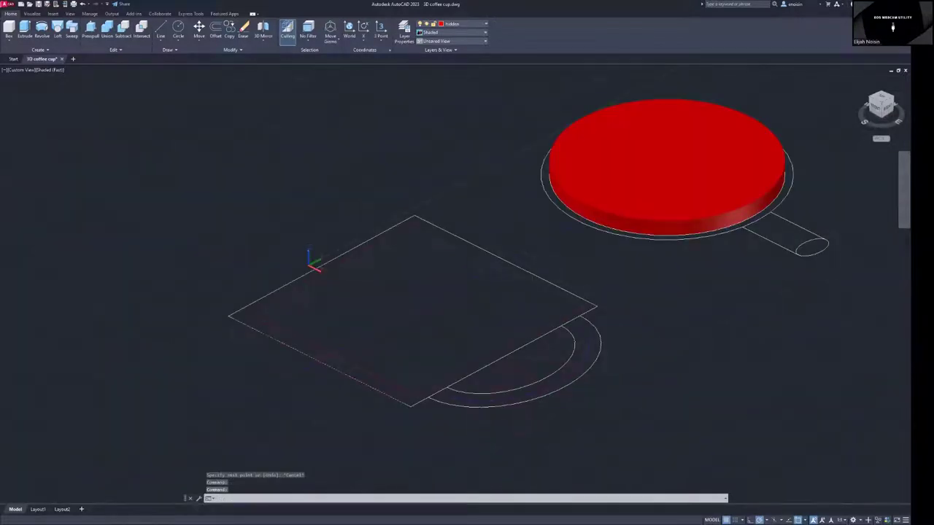
{"action": "scroll", "coordinate": [686, 186], "scroll_direction": "up", "scroll_amount": 3}
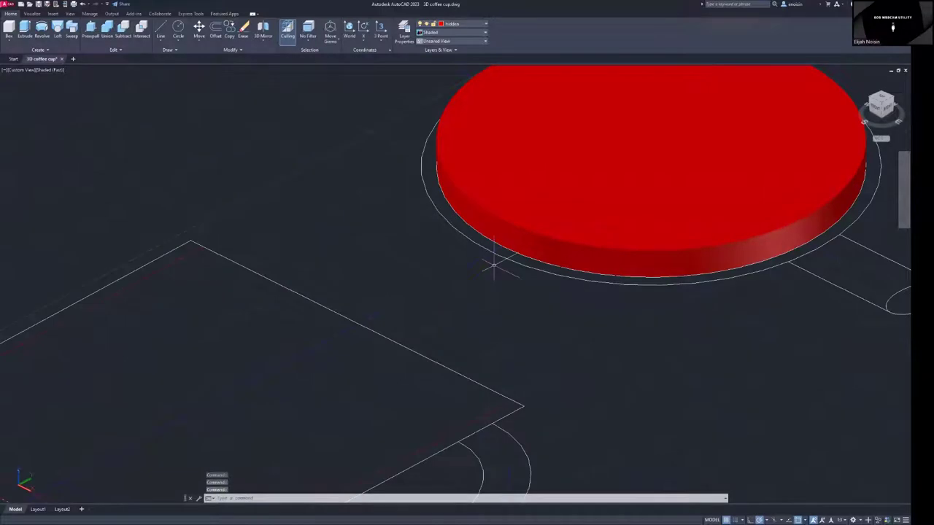
{"action": "scroll", "coordinate": [493, 266], "scroll_direction": "down", "scroll_amount": 2}
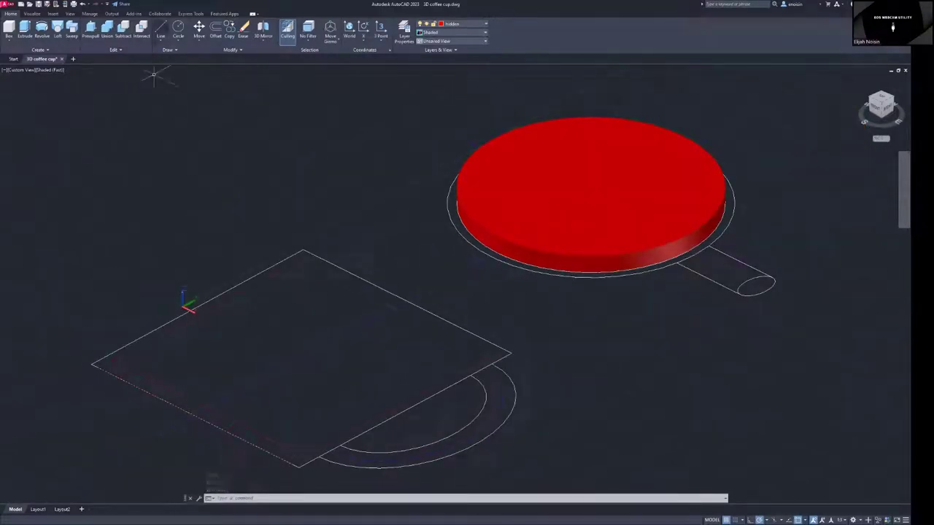
{"action": "type", "text": "l"}
{"action": "key", "text": "Return"}
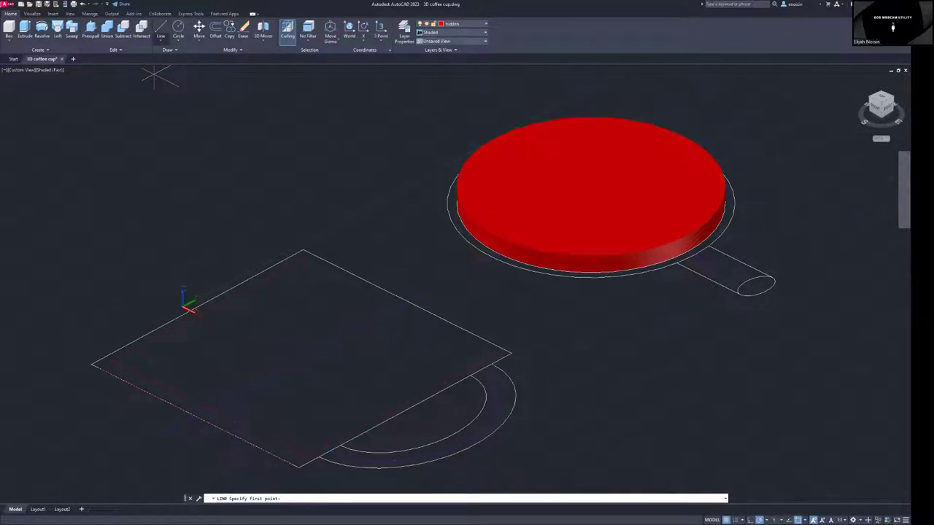
{"action": "left_click", "coordinate": [187, 67]}
{"action": "key", "text": "Escape"}
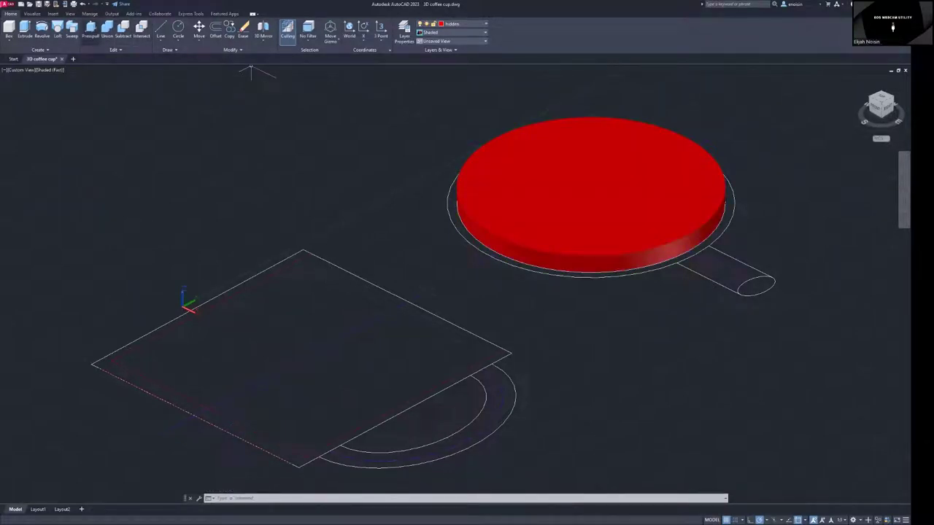
Presspull all sections of the ring between the cup's two plan-view circles to a height of 16, forming the wall.
{"action": "left_click", "coordinate": [90, 29]}
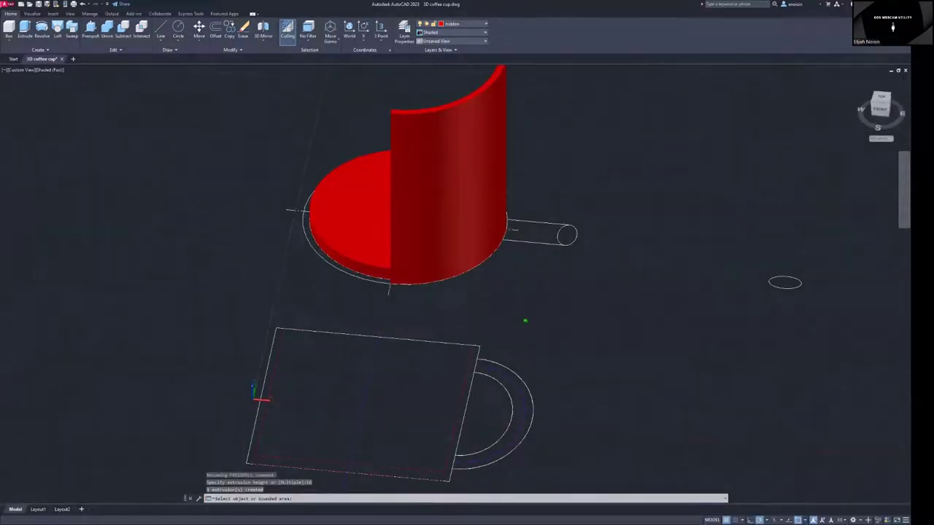
{"action": "middle_click_drag", "start_coordinate": [525, 320], "coordinate": [657, 306], "text": "shift"}
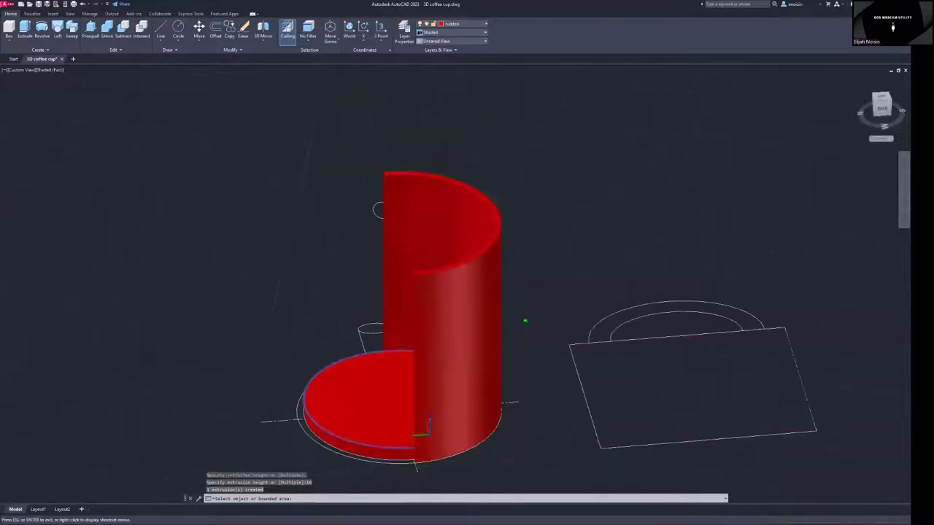
{"action": "middle_click_drag", "start_coordinate": [525, 321], "coordinate": [524, 320], "text": "shift"}
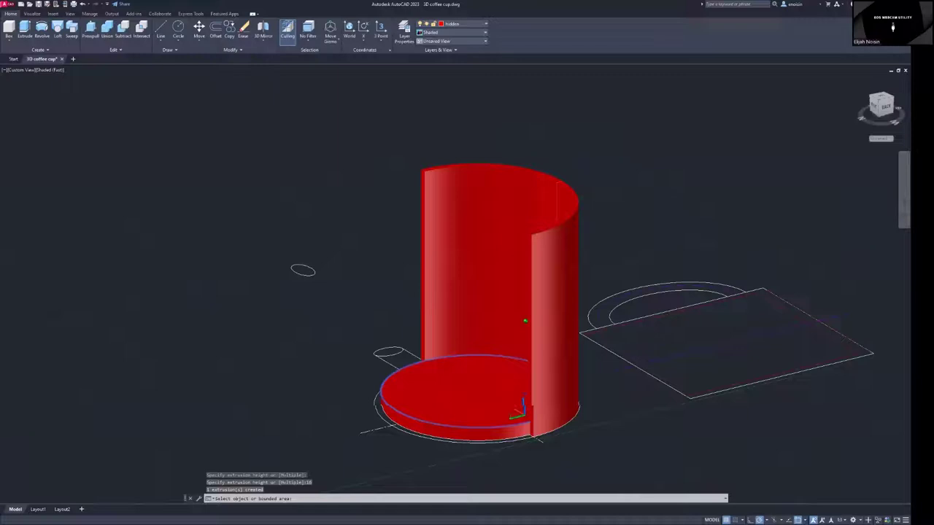
{"action": "left_click", "coordinate": [475, 406]}
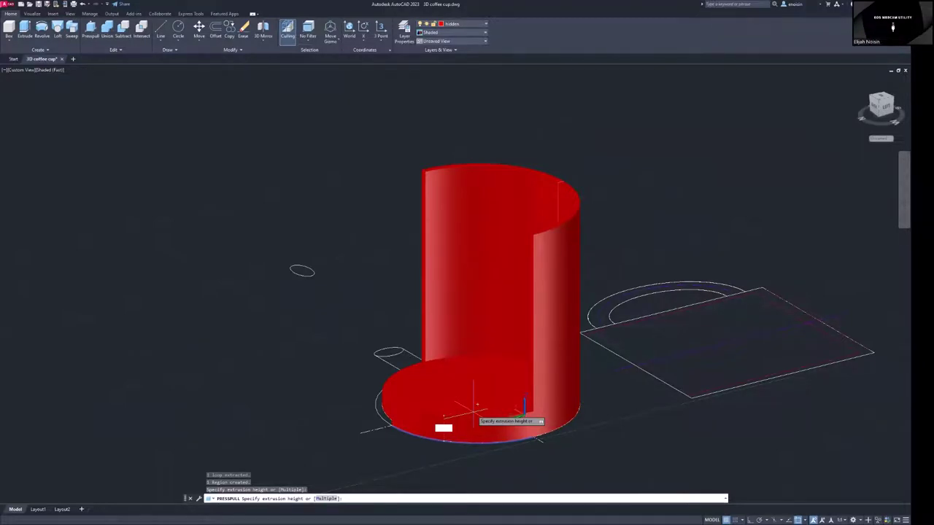
{"action": "type", "text": "16"}
{"action": "key", "text": "Return"}
{"action": "middle_click_drag", "start_coordinate": [475, 406], "coordinate": [555, 408], "text": "shift"}
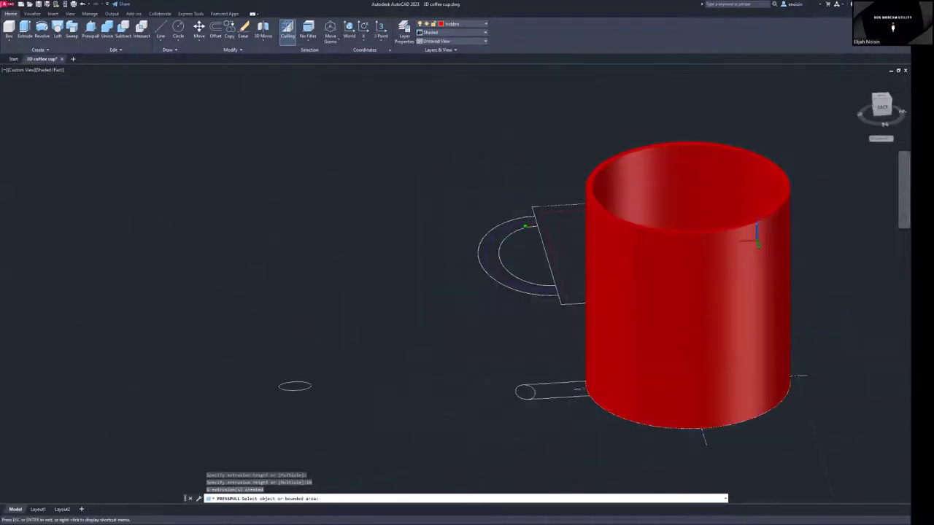
End Presspull and examine the cup wall and one of its sections from several sides.
{"action": "middle_click_drag", "start_coordinate": [757, 237], "coordinate": [282, 246], "text": "shift"}
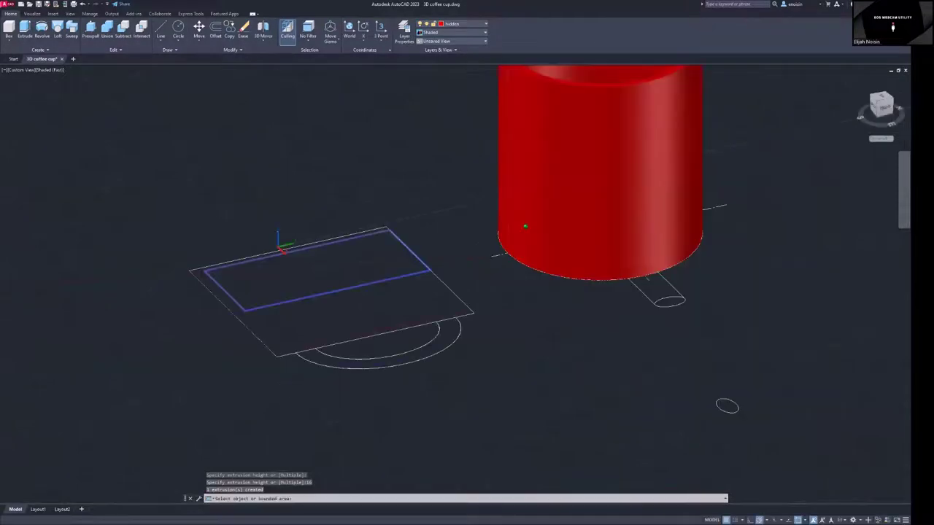
{"action": "middle_click_drag", "start_coordinate": [525, 226], "coordinate": [642, 189], "text": "shift"}
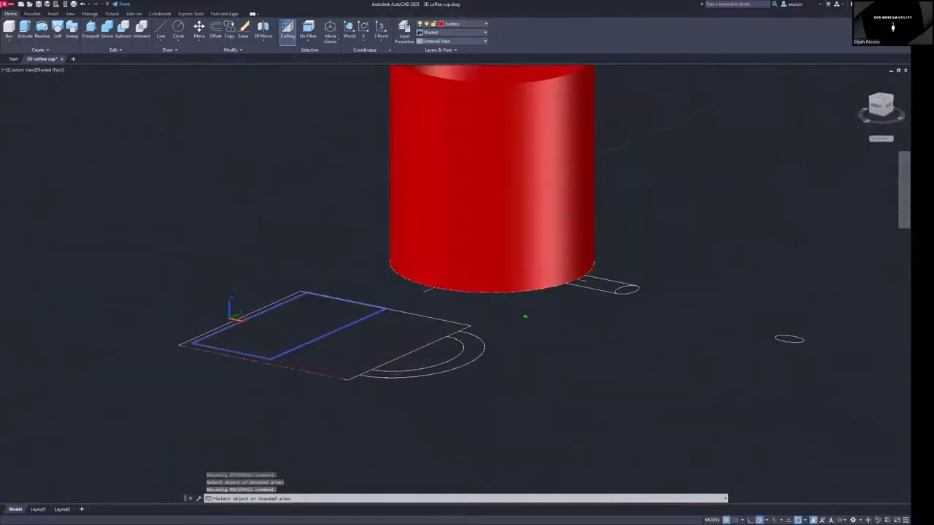
{"action": "scroll", "coordinate": [525, 291], "scroll_direction": "down", "scroll_amount": 2}
{"action": "middle_click_drag", "start_coordinate": [526, 306], "coordinate": [543, 299], "text": "shift"}
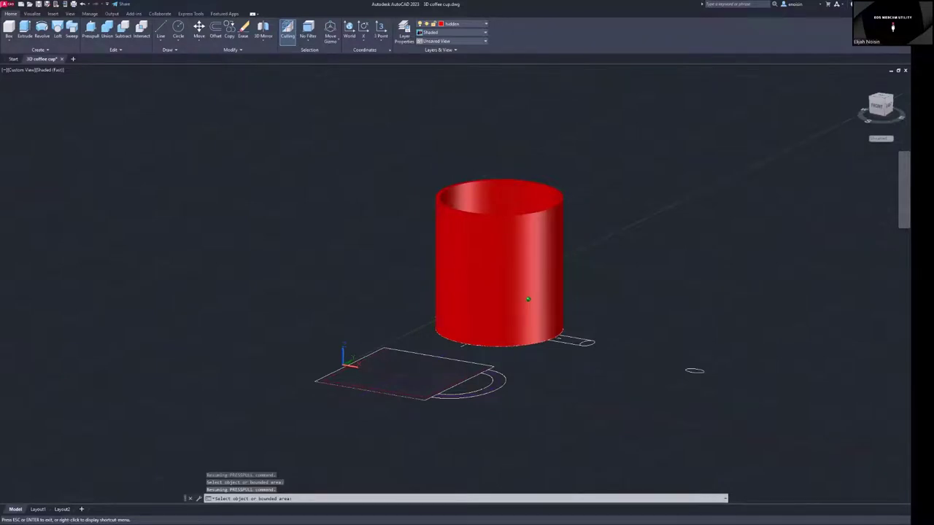
{"action": "scroll", "coordinate": [555, 226], "scroll_direction": "up", "scroll_amount": 8}
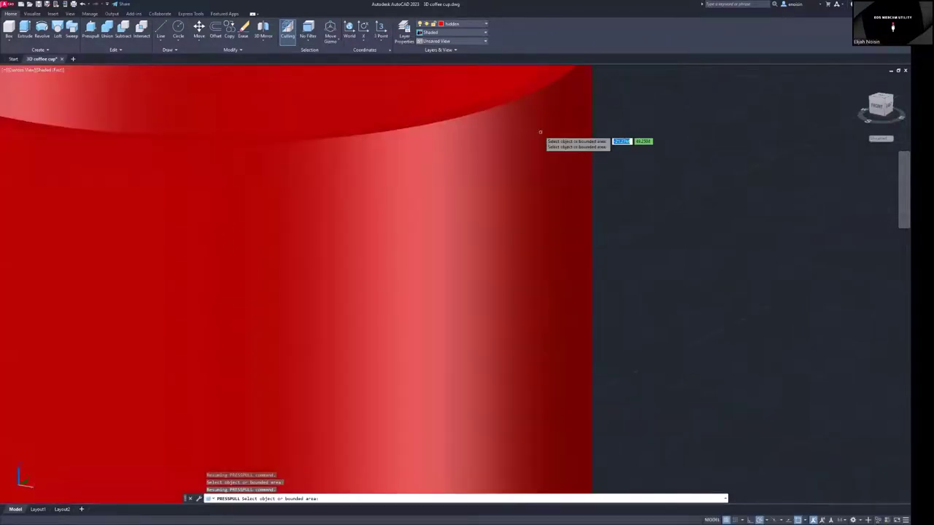
{"action": "key", "text": "Return"}
{"action": "scroll", "coordinate": [509, 186], "scroll_direction": "down", "scroll_amount": 3}
{"action": "scroll", "coordinate": [509, 187], "scroll_direction": "down", "scroll_amount": 1}
{"action": "left_click", "coordinate": [402, 182]}
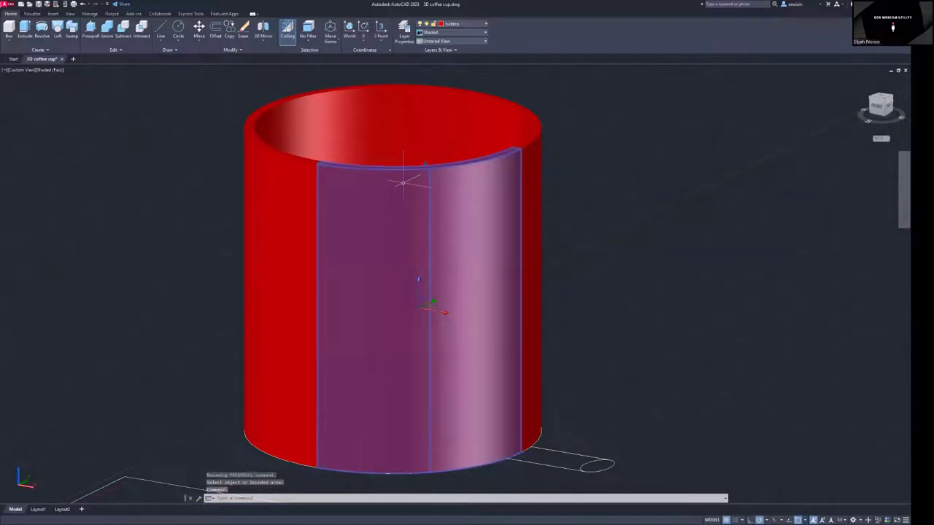
{"action": "key", "text": "Escape"}
{"action": "scroll", "coordinate": [547, 277], "scroll_direction": "down", "scroll_amount": 2}
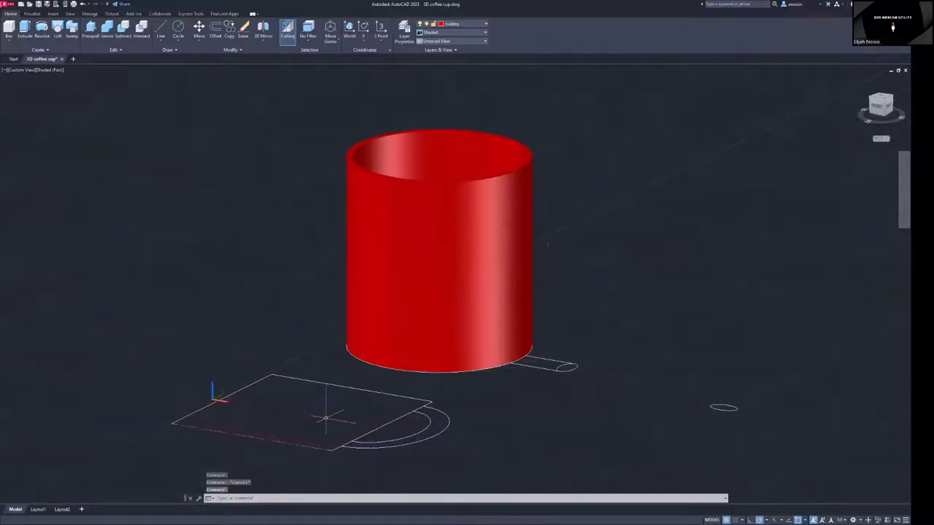
3D Align the handle's centre arc from the flat side view so it stands upright against the cup's outer wall.
{"action": "left_click", "coordinate": [389, 444]}
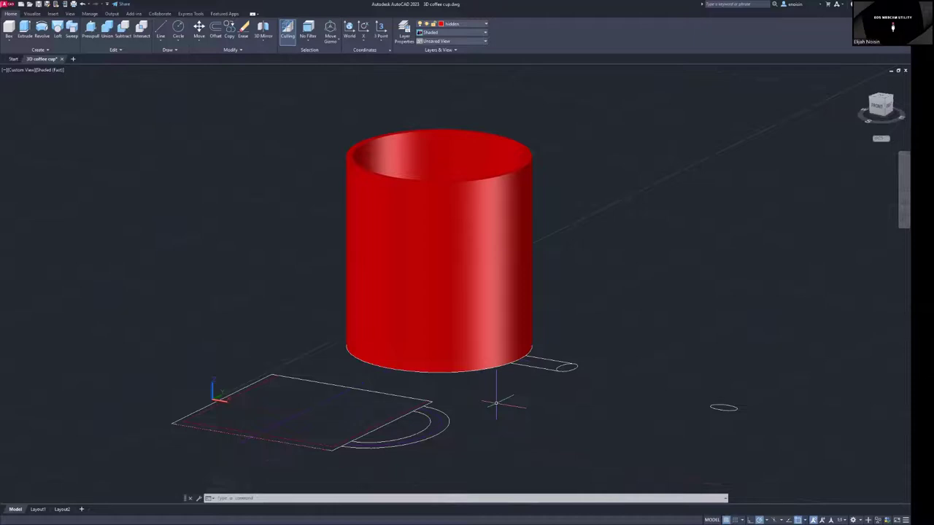
{"action": "middle_click_drag", "start_coordinate": [496, 403], "coordinate": [521, 390], "text": "shift"}
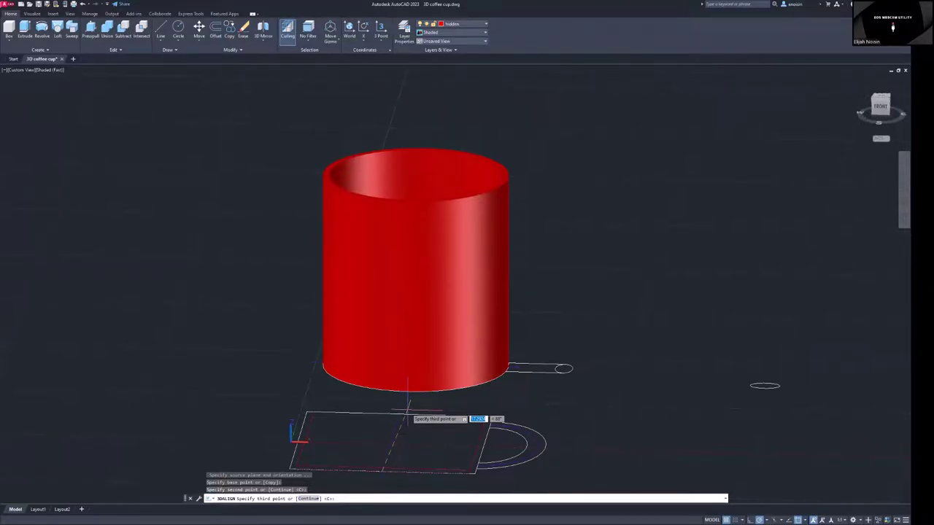
{"action": "key", "text": "Return"}
{"action": "middle_click_drag", "start_coordinate": [426, 369], "coordinate": [427, 370], "text": "shift"}
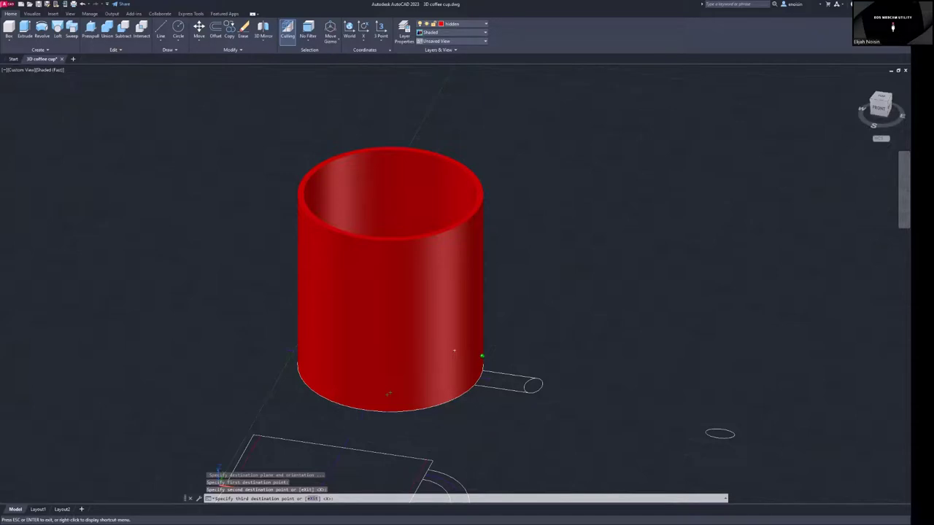
{"action": "middle_click_drag", "start_coordinate": [454, 350], "coordinate": [379, 263], "text": "shift"}
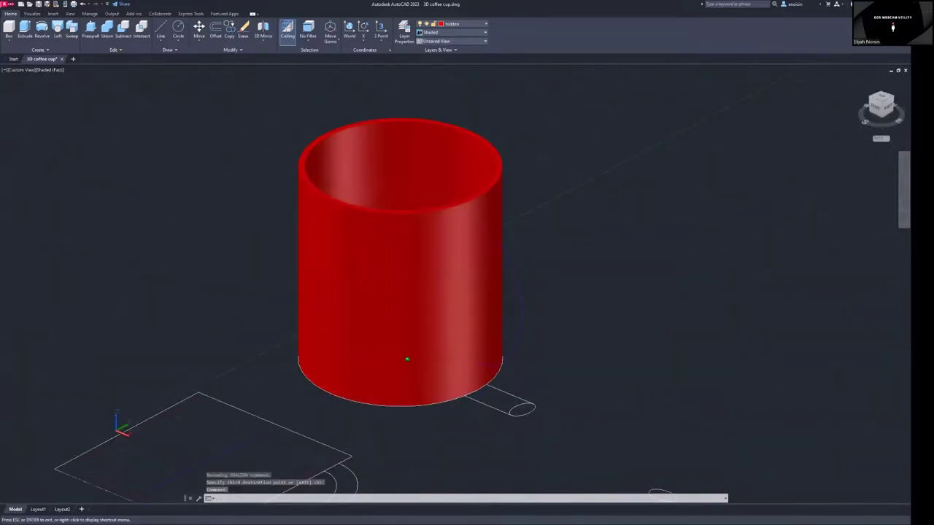
Sweep the separate small circle along the upright arc to form the cup's solid handle.
{"action": "middle_click_drag", "start_coordinate": [313, 264], "coordinate": [379, 266], "text": "shift"}
{"action": "scroll", "coordinate": [379, 266], "scroll_direction": "down", "scroll_amount": 3}
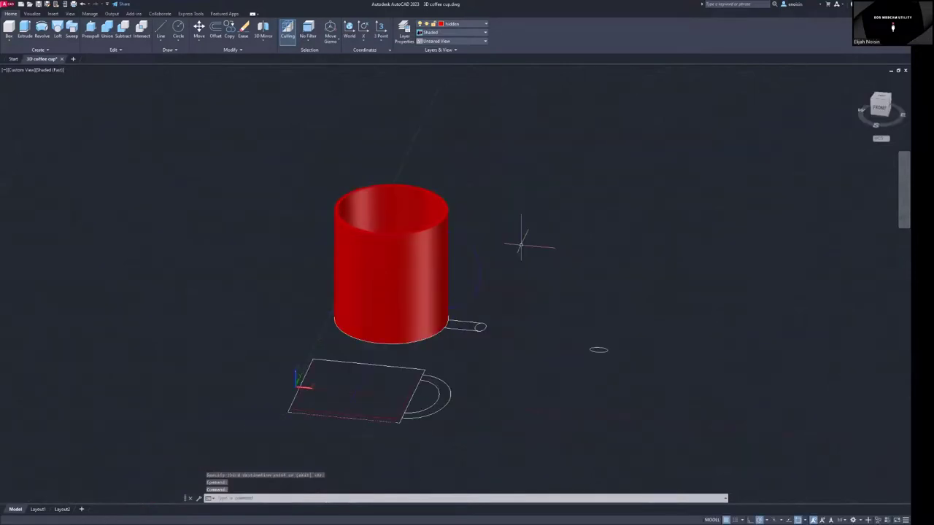
{"action": "scroll", "coordinate": [520, 244], "scroll_direction": "up", "scroll_amount": 2}
{"action": "scroll", "coordinate": [517, 282], "scroll_direction": "up", "scroll_amount": 2}
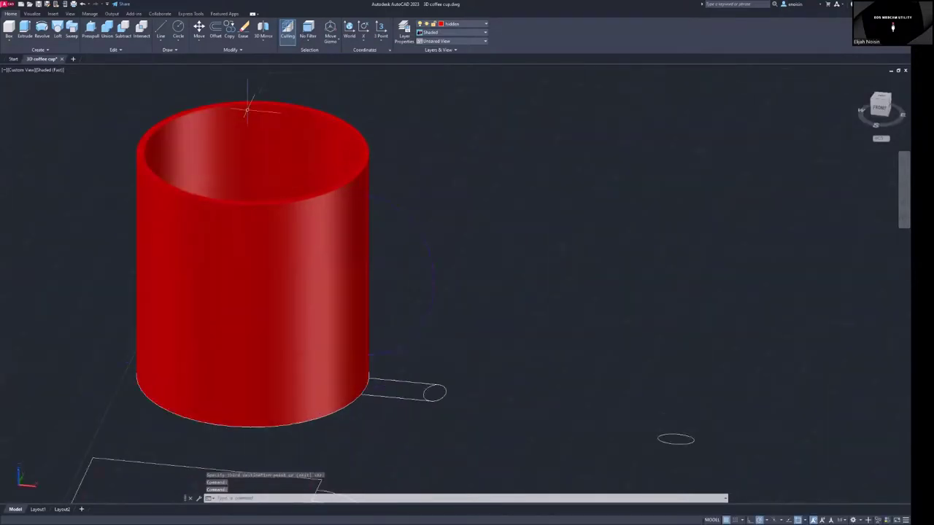
{"action": "left_click", "coordinate": [419, 238]}
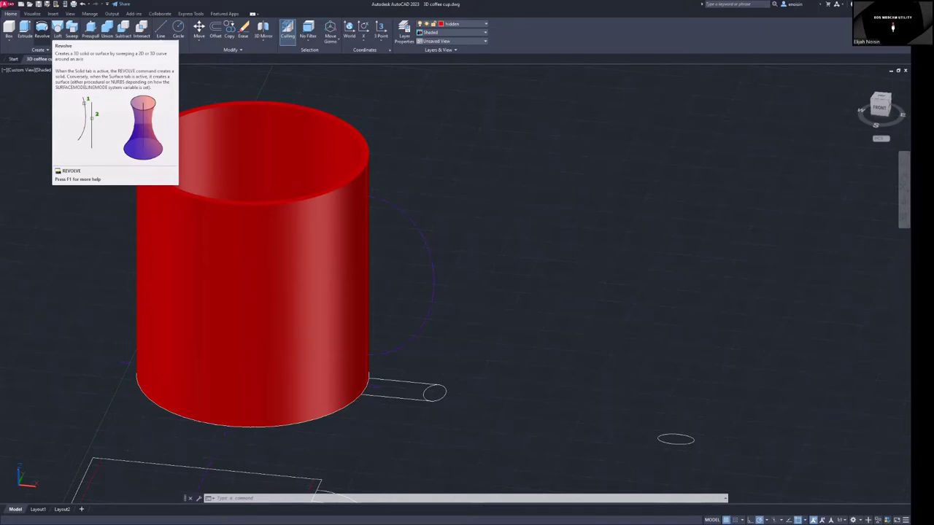
{"action": "left_click", "coordinate": [71, 29]}
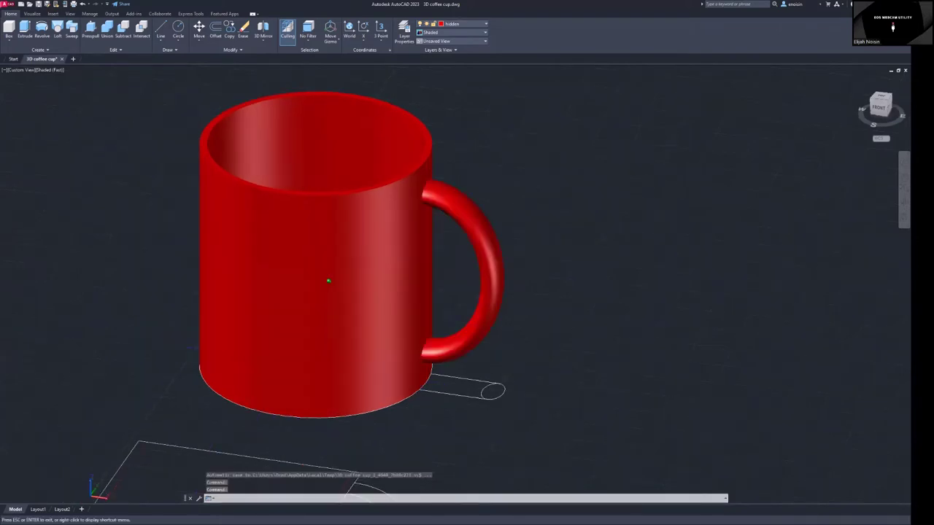
{"action": "middle_click_drag", "start_coordinate": [329, 280], "coordinate": [539, 257], "text": "shift"}
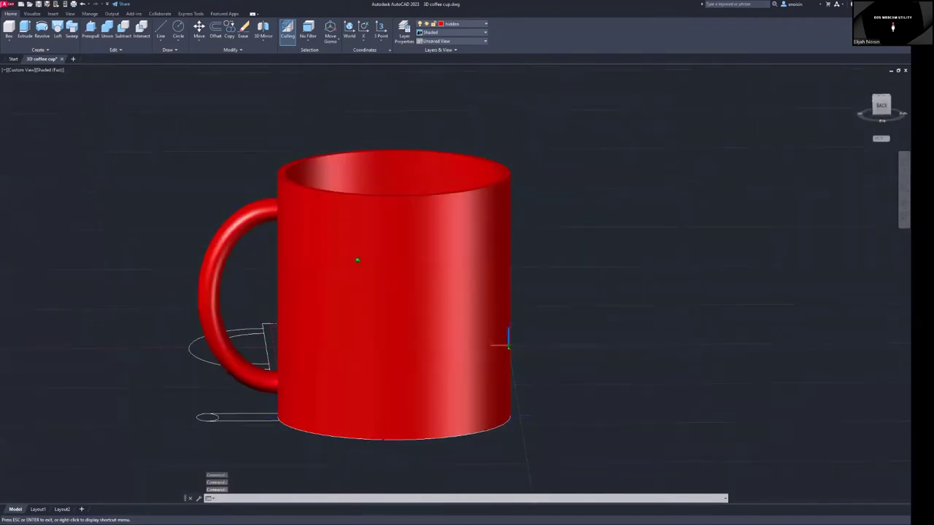
{"action": "middle_click_drag", "start_coordinate": [509, 343], "coordinate": [363, 226], "text": "shift"}
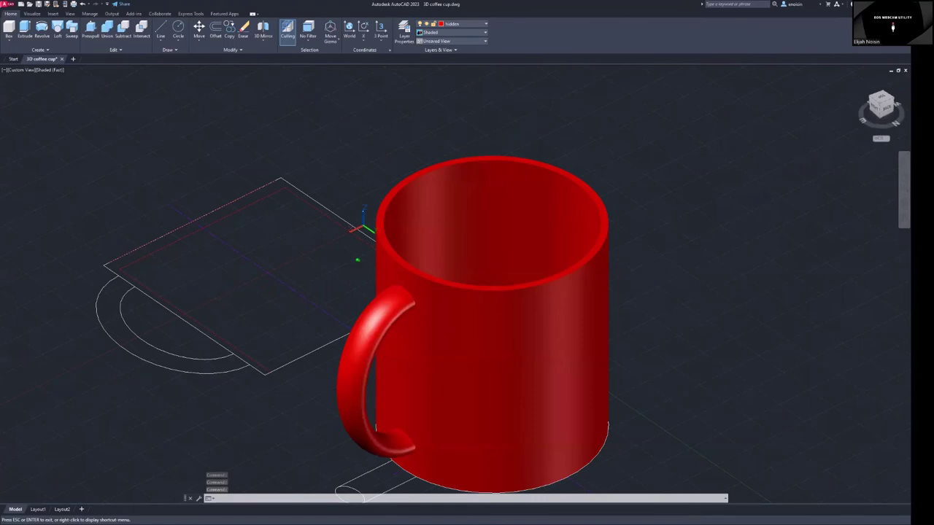
{"action": "middle_click_drag", "start_coordinate": [362, 226], "coordinate": [539, 204], "text": "shift"}
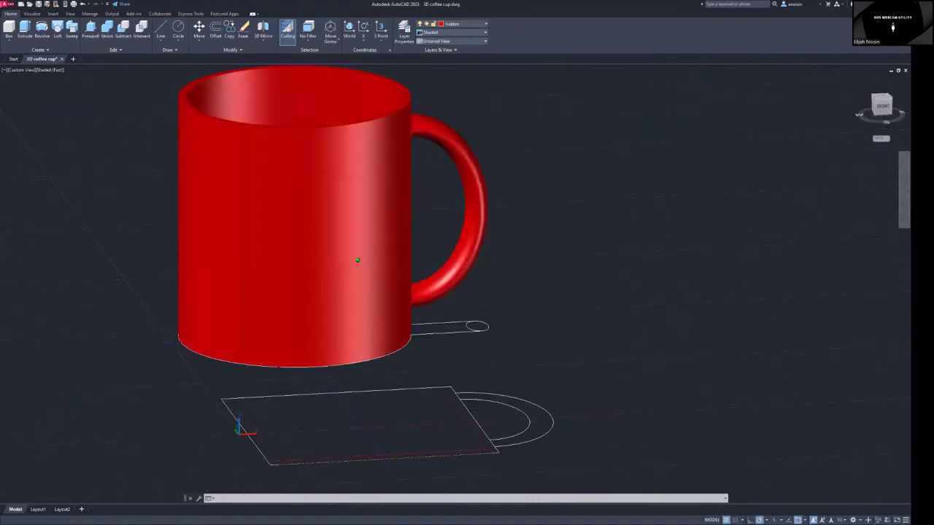
{"action": "scroll", "coordinate": [407, 299], "scroll_direction": "up", "scroll_amount": 3}
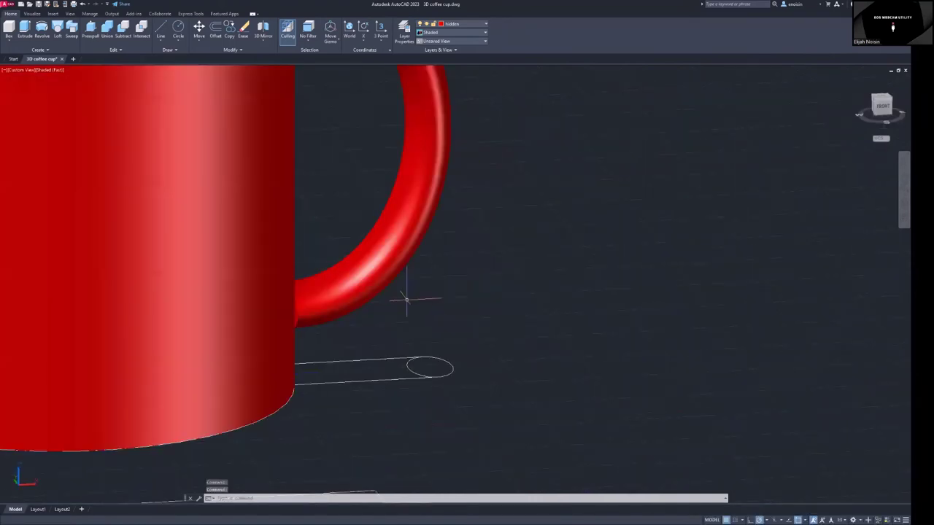